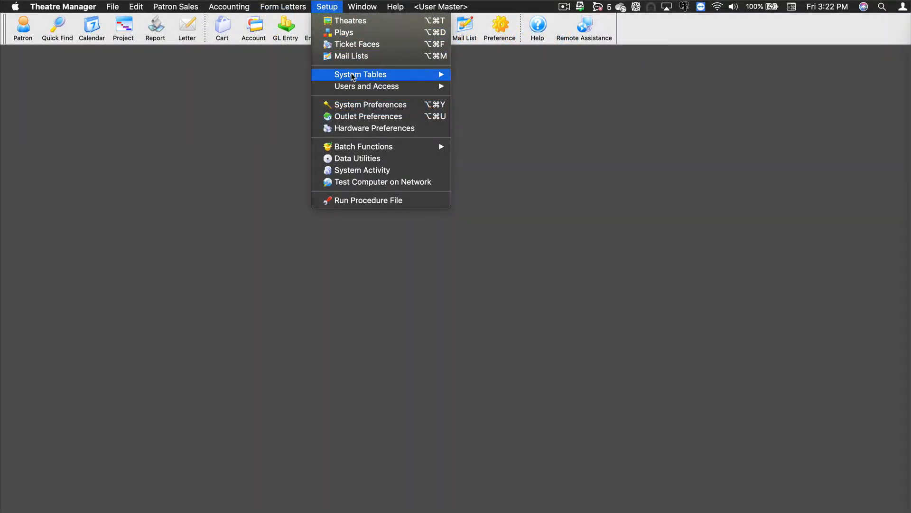
Open the Coupon and Pre-Access Codes list and retrieve all active coupons
mouse_move(352, 76)
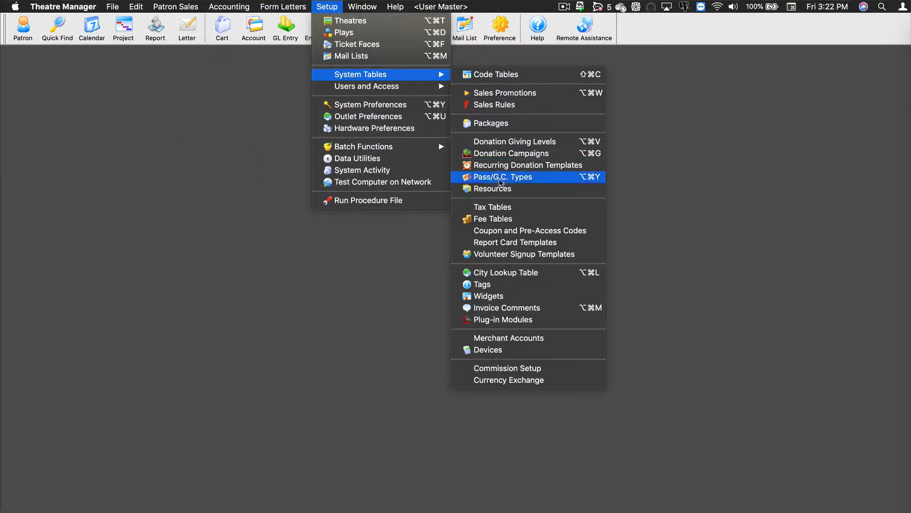
left_click(502, 232)
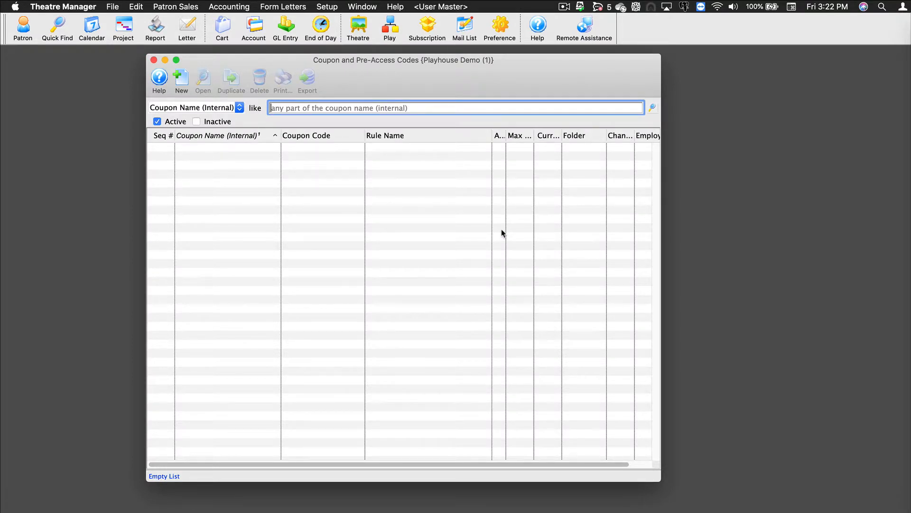
left_click(652, 108)
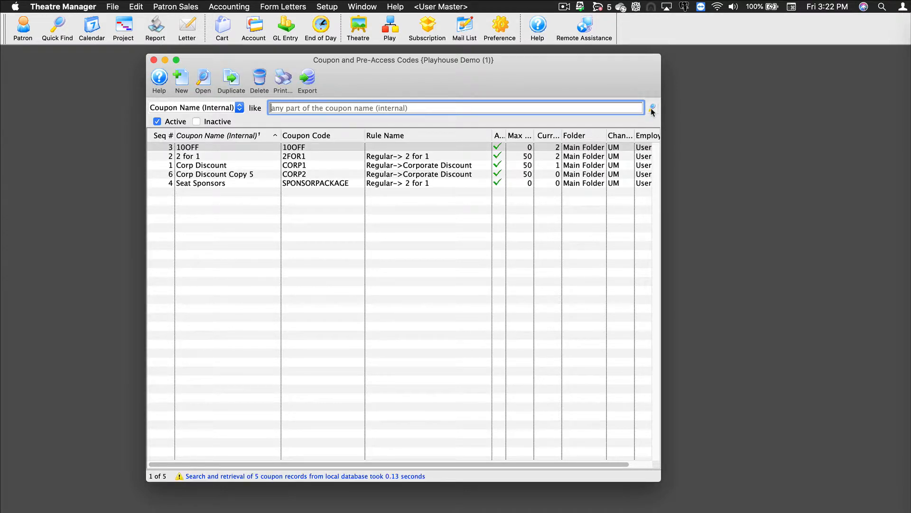
Create a new coupon with the internal description "$5 Discount Tuesday"
left_click(181, 78)
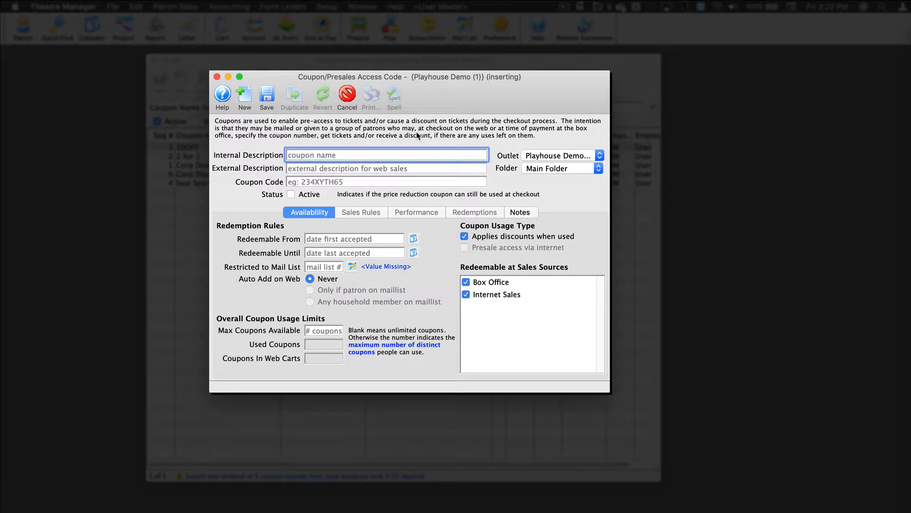
type("$5 Discount Tuesday")
key("Tab")
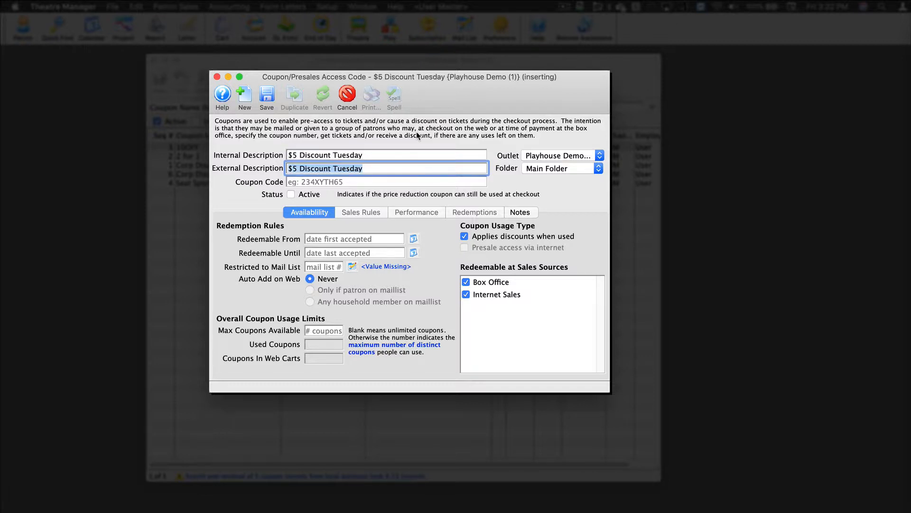
Change the coupon's external description to "$5 Tuesday Discount"
key("Right")
key("BackSpace")
key("BackSpace")
key("BackSpace")
key("BackSpace")
key("BackSpace")
key("BackSpace")
key("BackSpace")
key("BackSpace")
key("BackSpace")
key("BackSpace")
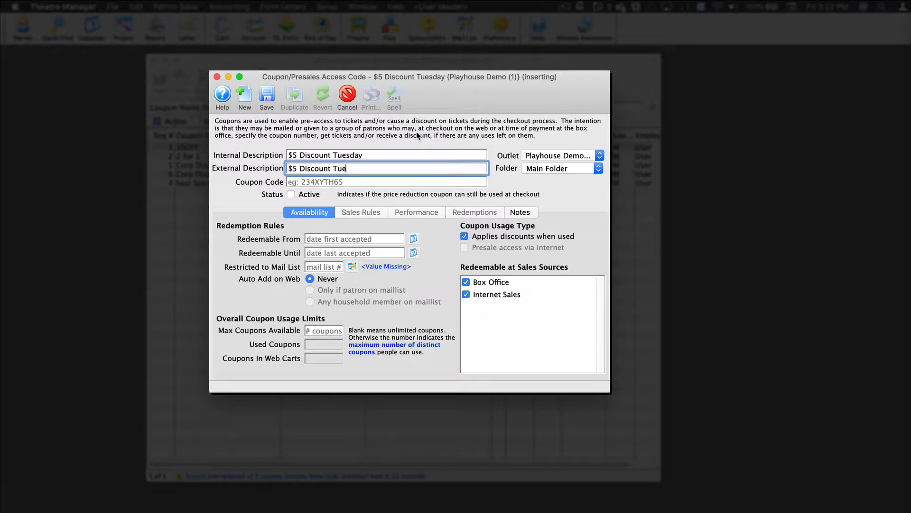
key("BackSpace")
key("BackSpace")
key("BackSpace")
key("BackSpace")
key("BackSpace")
key("BackSpace")
type("Tuesday Discount")
Set the coupon code to GOTUESDAY, mark the coupon as active and save it
left_click(351, 183)
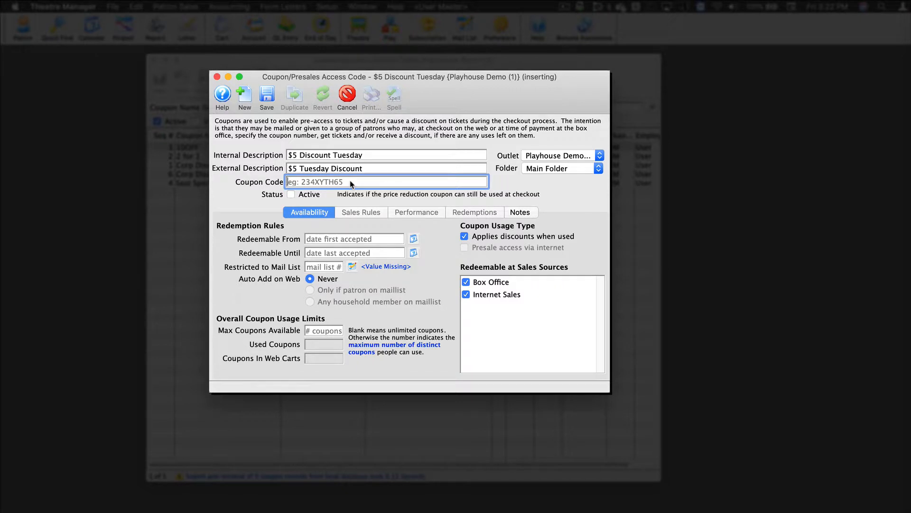
type("GOTUESDAY")
left_click(291, 195)
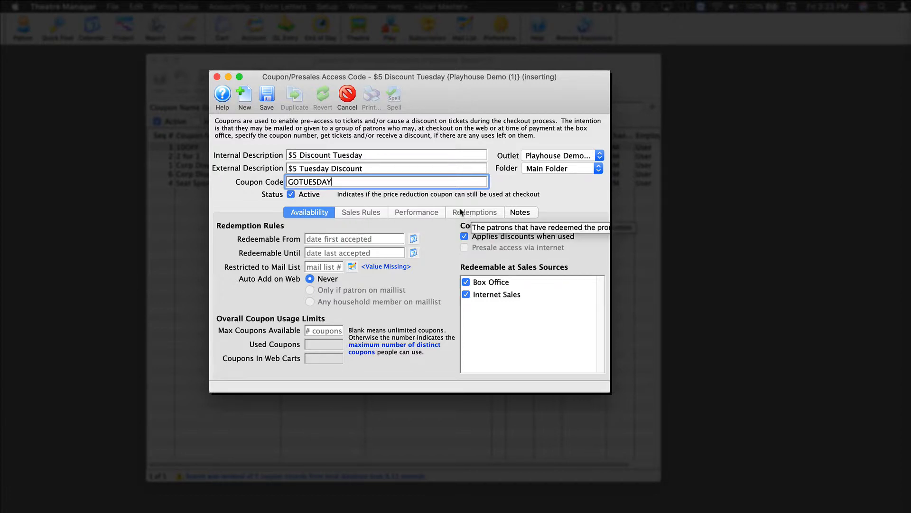
left_click(267, 95)
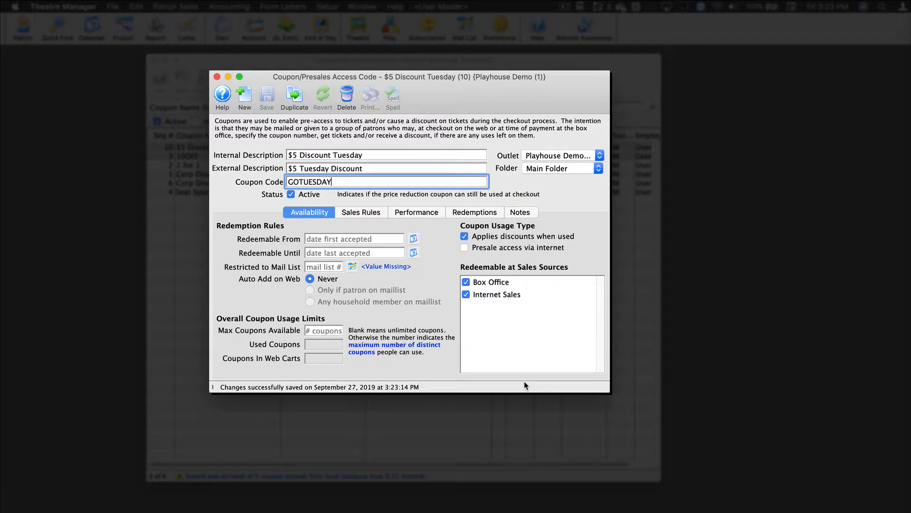
Assign the "$5 Discount Coupon Tuesday" sales rule to the coupon, looking it up with "tuesday"
left_click(364, 211)
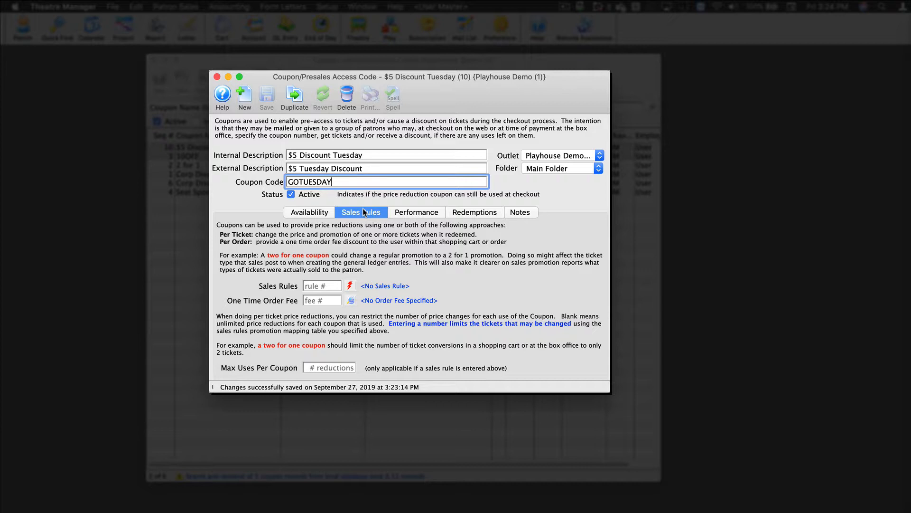
left_click(349, 285)
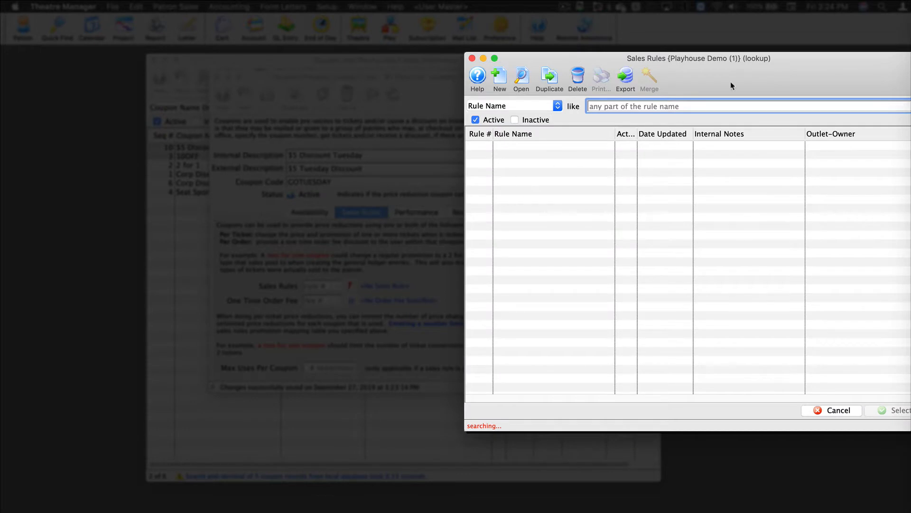
left_click_drag(751, 71, 442, 86)
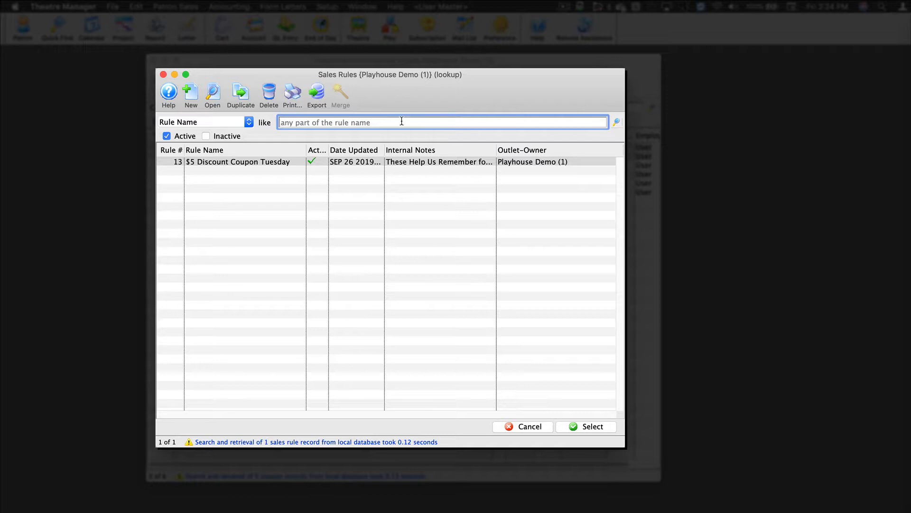
type("tuesday")
left_click(280, 163)
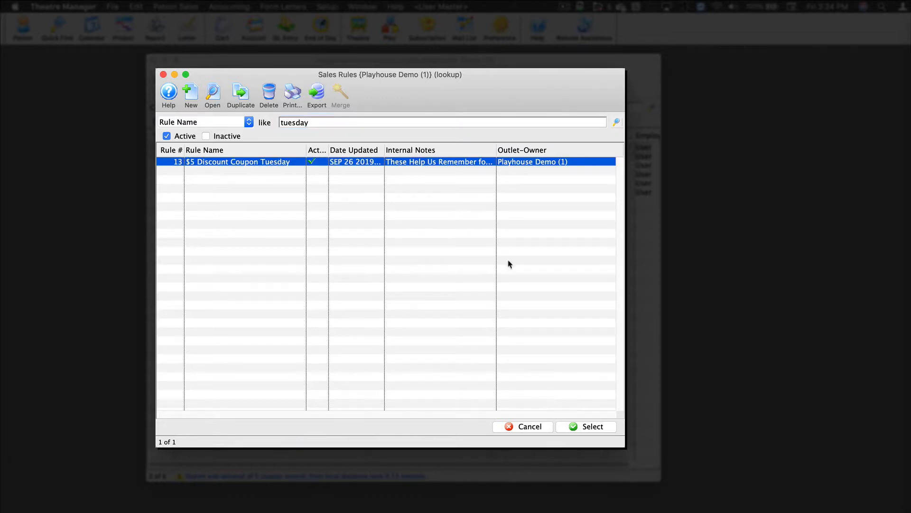
left_click(563, 426)
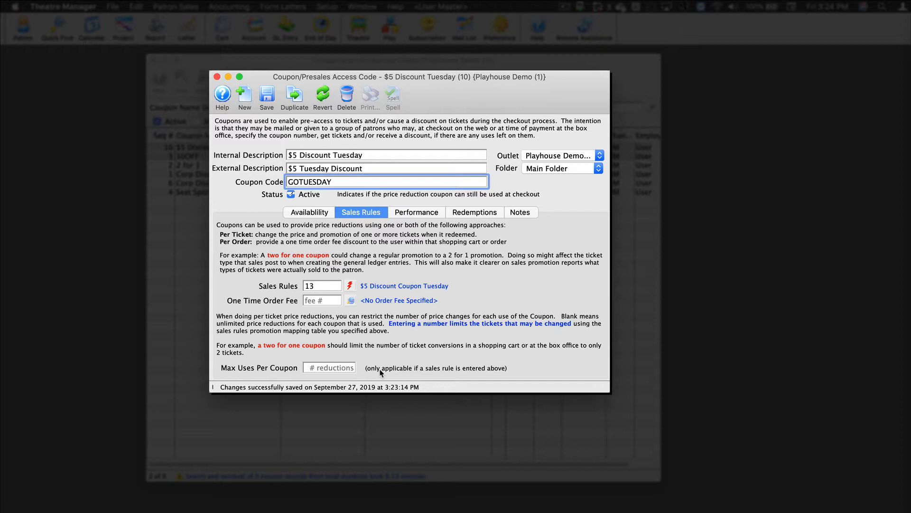
Start adding performances to the coupon and look them up by play title containing "Wrong"
left_click(415, 213)
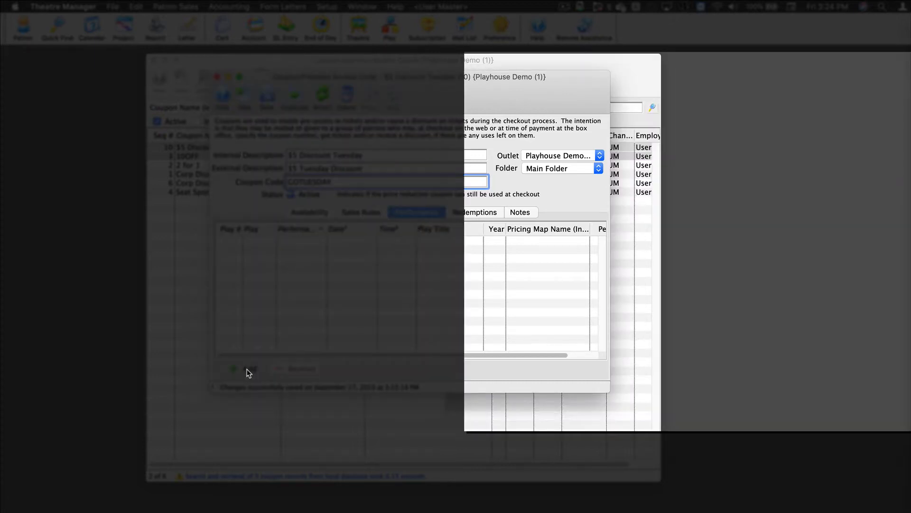
left_click(248, 372)
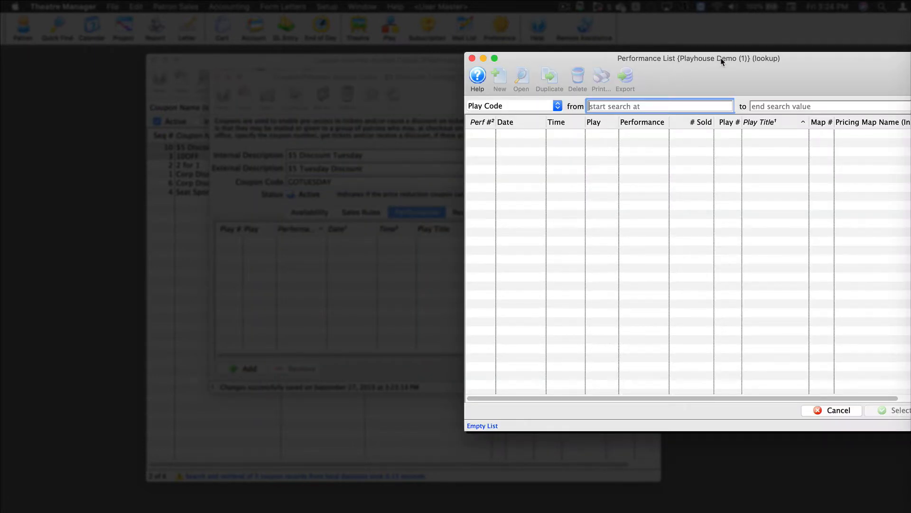
left_click_drag(721, 61, 408, 78)
left_click(225, 123)
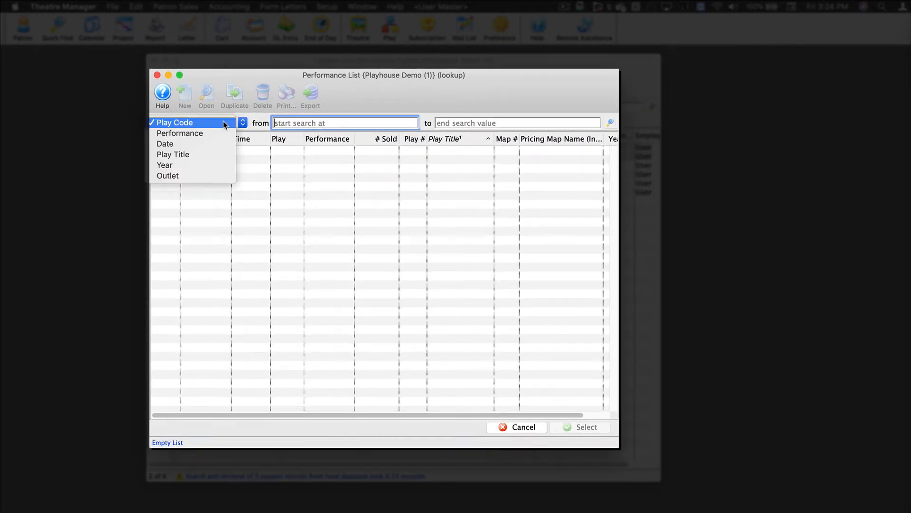
left_click(215, 153)
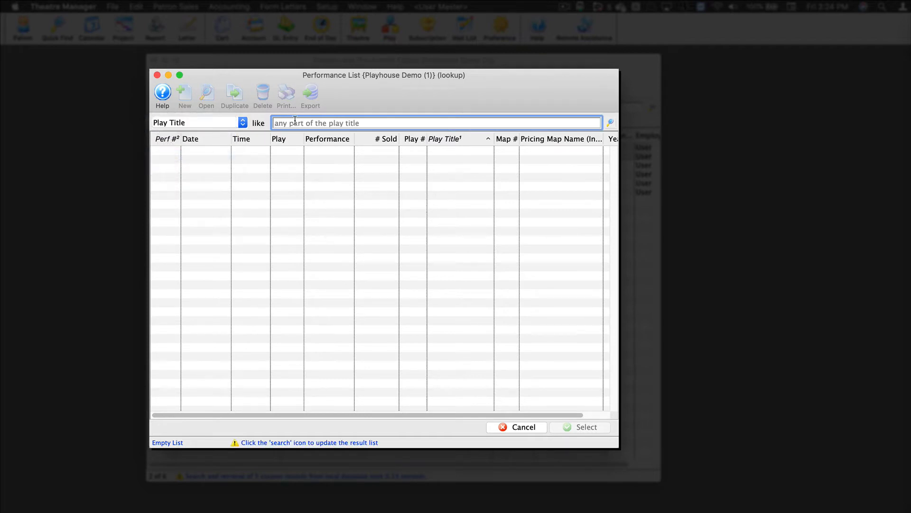
type("wrong")
key("Return")
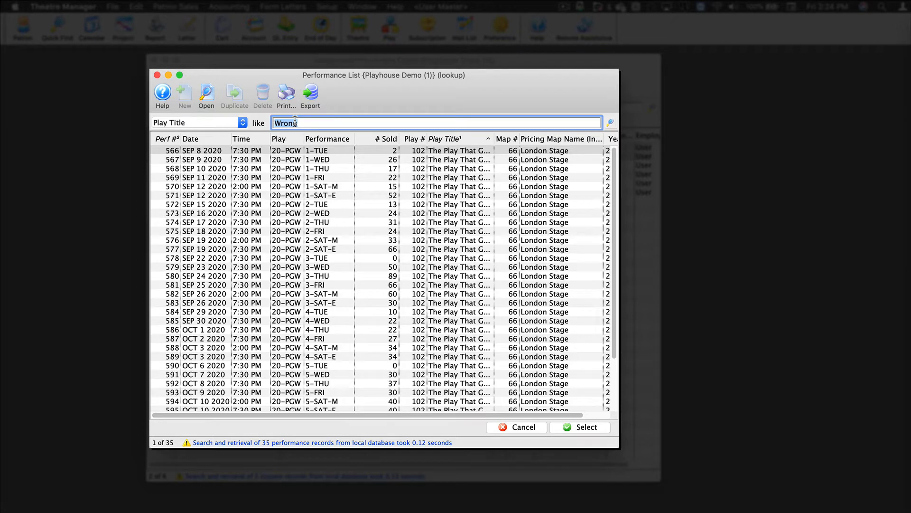
Add the six Tuesday performances, 1-TUE through 6-TUE, to the coupon
left_click(335, 151)
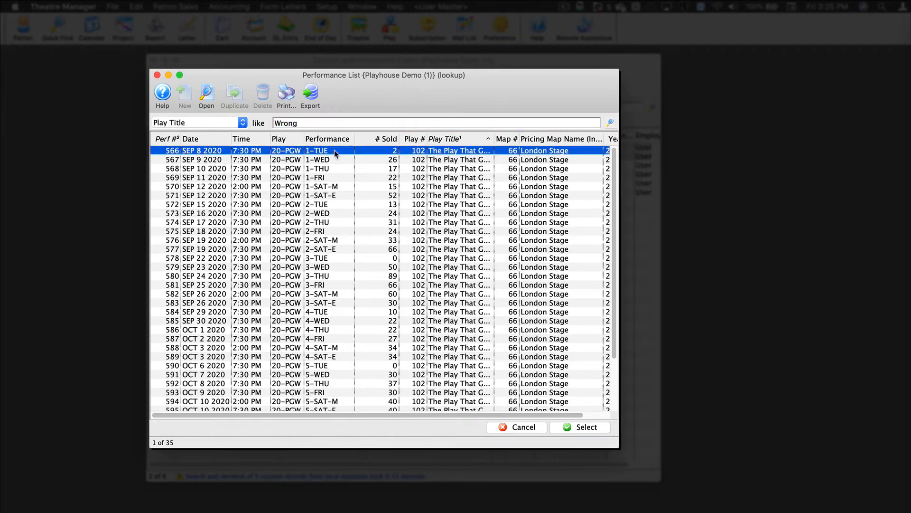
left_click(341, 204, "super")
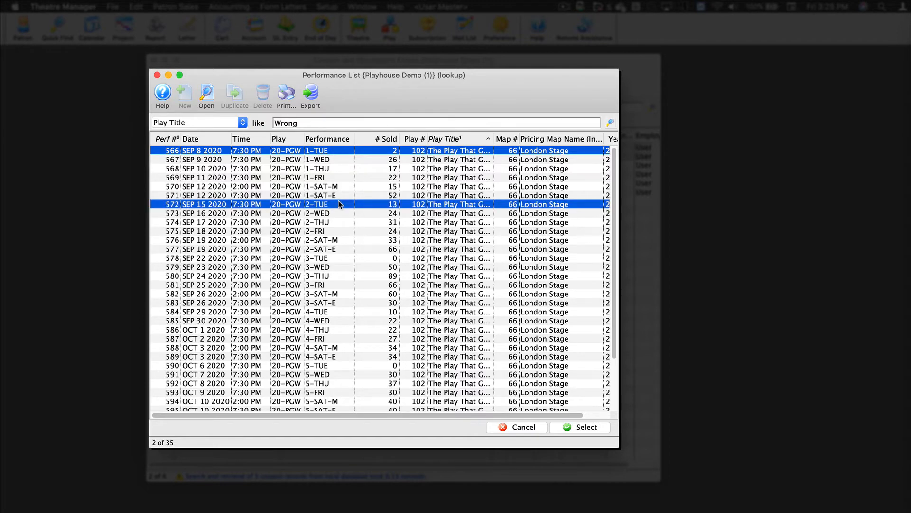
left_click(347, 258, "super")
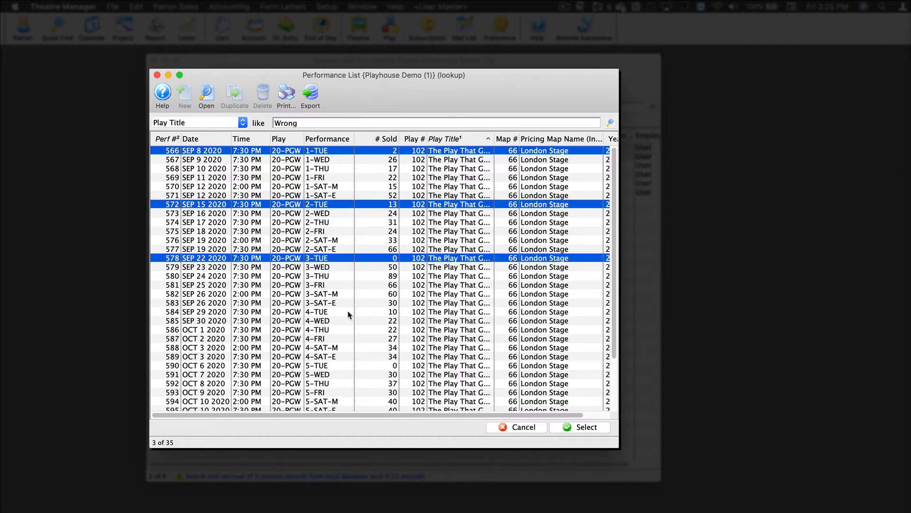
left_click(348, 312, "super")
left_click(354, 365, "super")
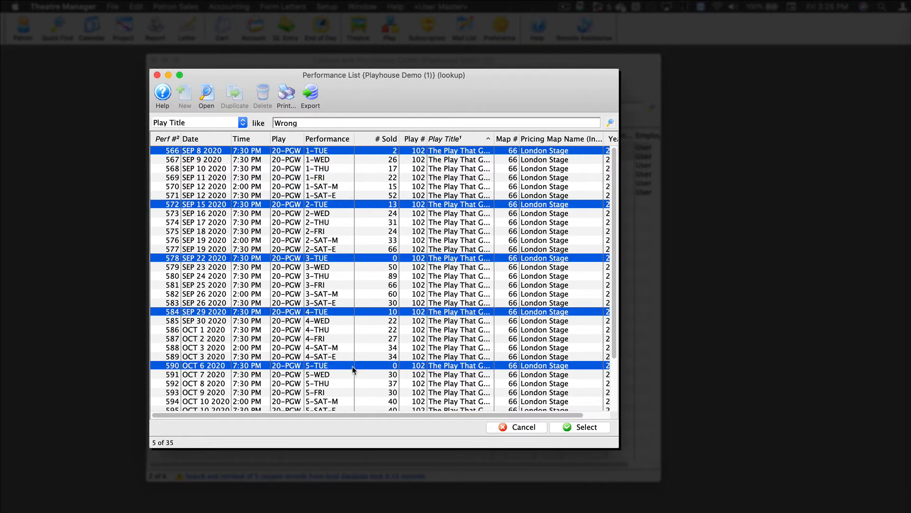
scroll(353, 368, "down", 2)
left_click(353, 368, "super")
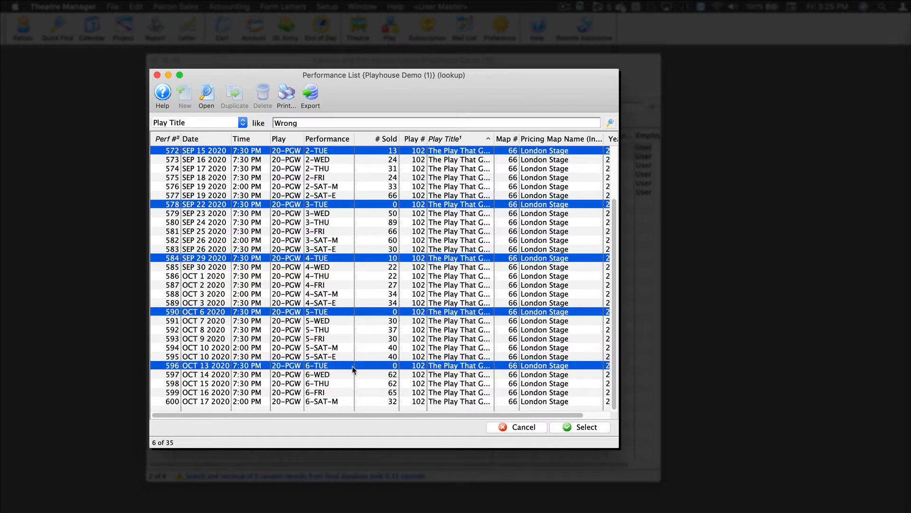
left_click(568, 429)
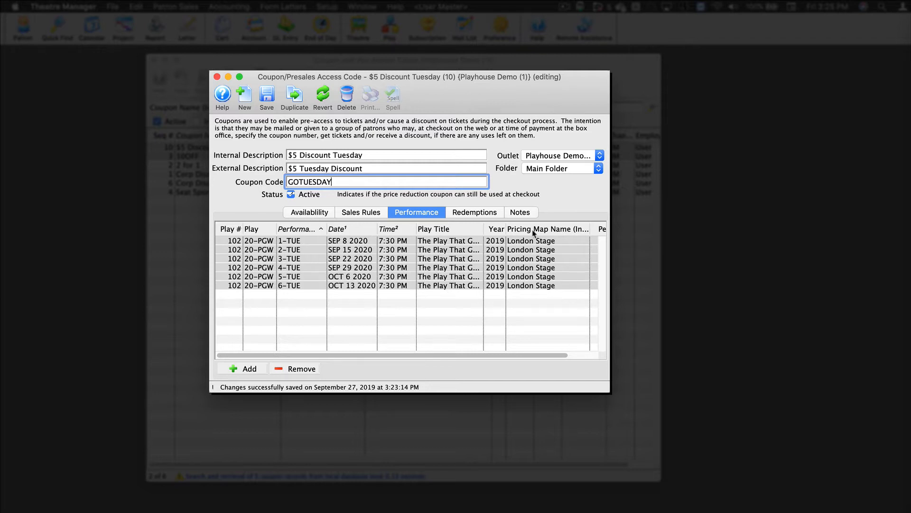
Add the note "Valid for All Seats" to the coupon, save it, and close the coupon and the coupon list
left_click(525, 215)
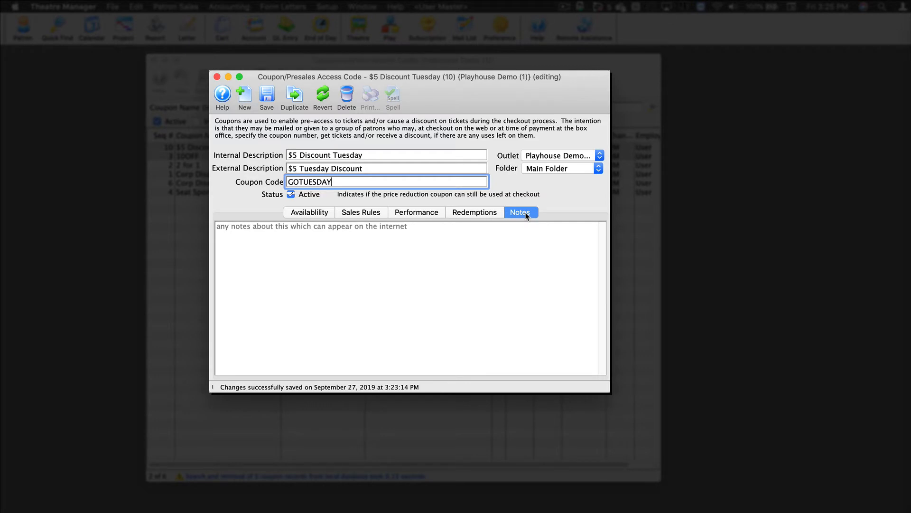
left_click(247, 236)
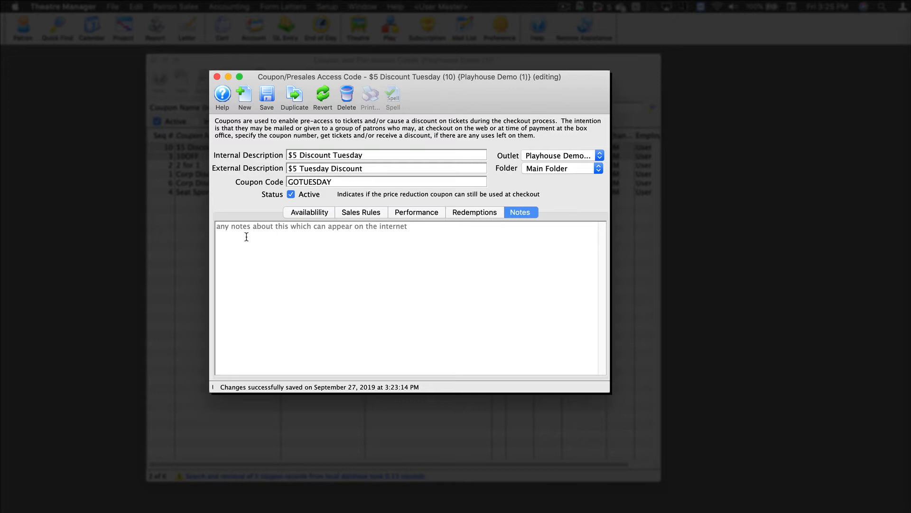
type("Valid fo")
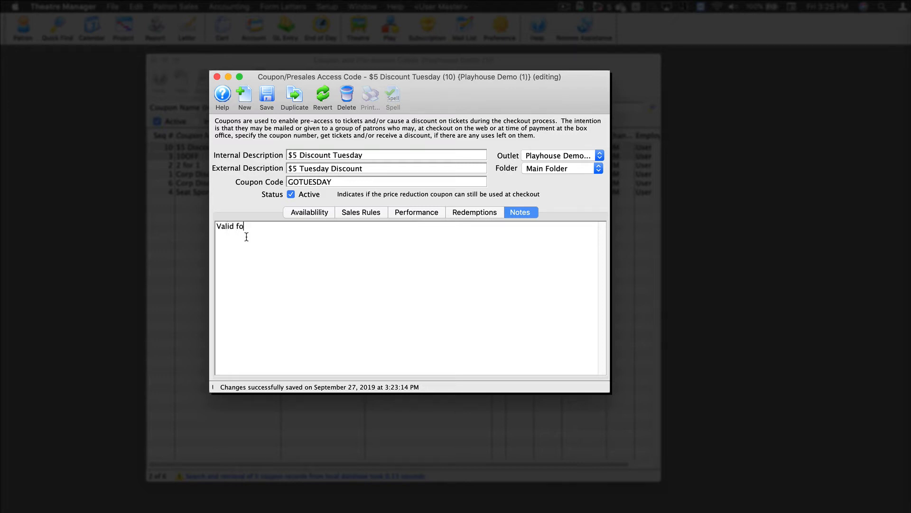
type("r All Seats")
left_click(267, 95)
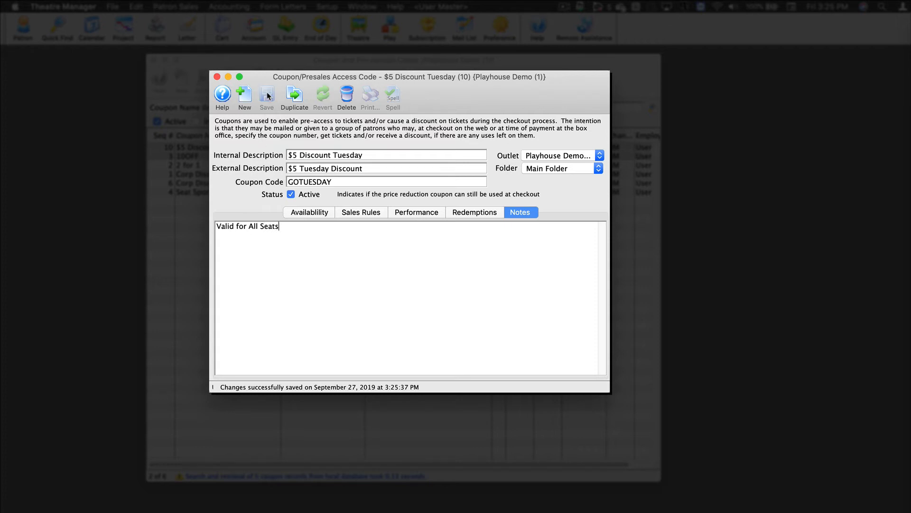
left_click(216, 77)
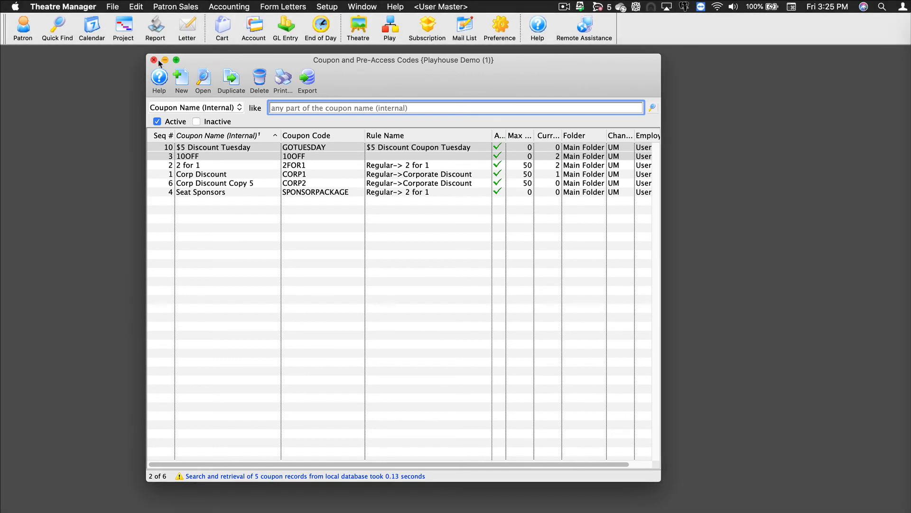
left_click(154, 59)
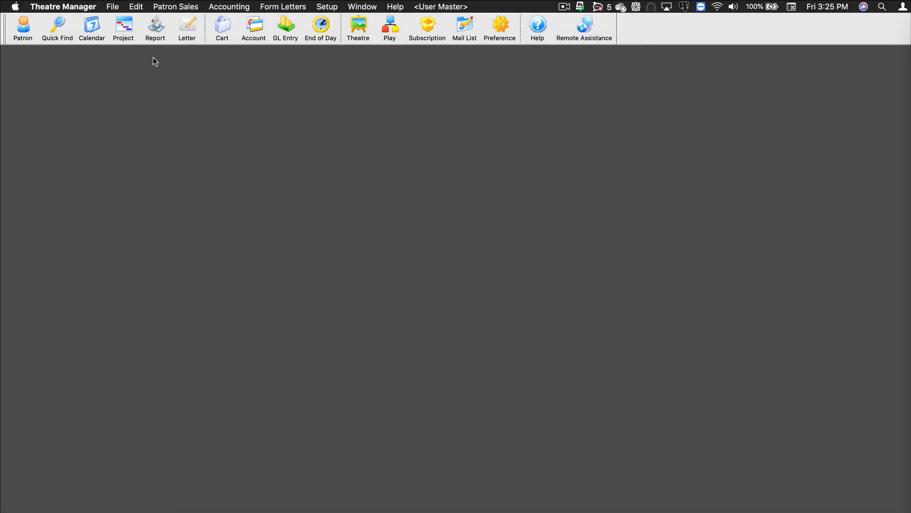
Bring up the System Tables setup options
left_click(327, 7)
mouse_move(347, 74)
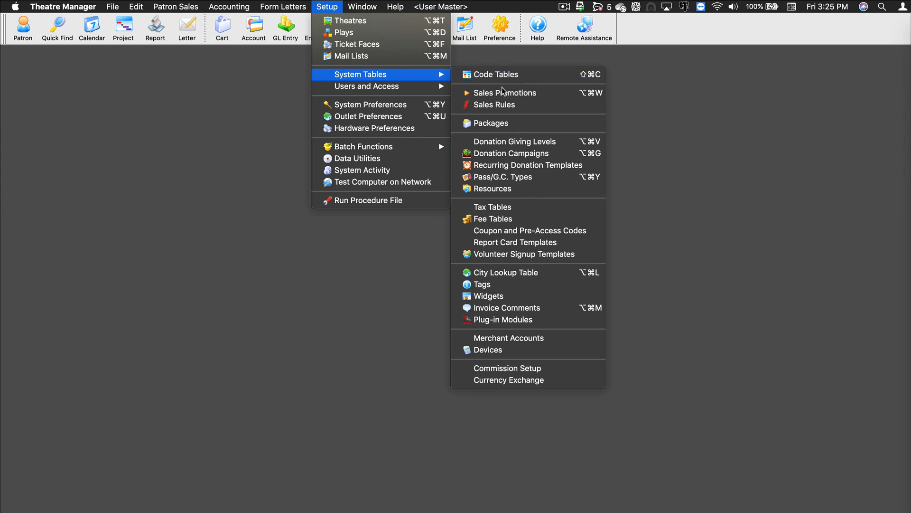